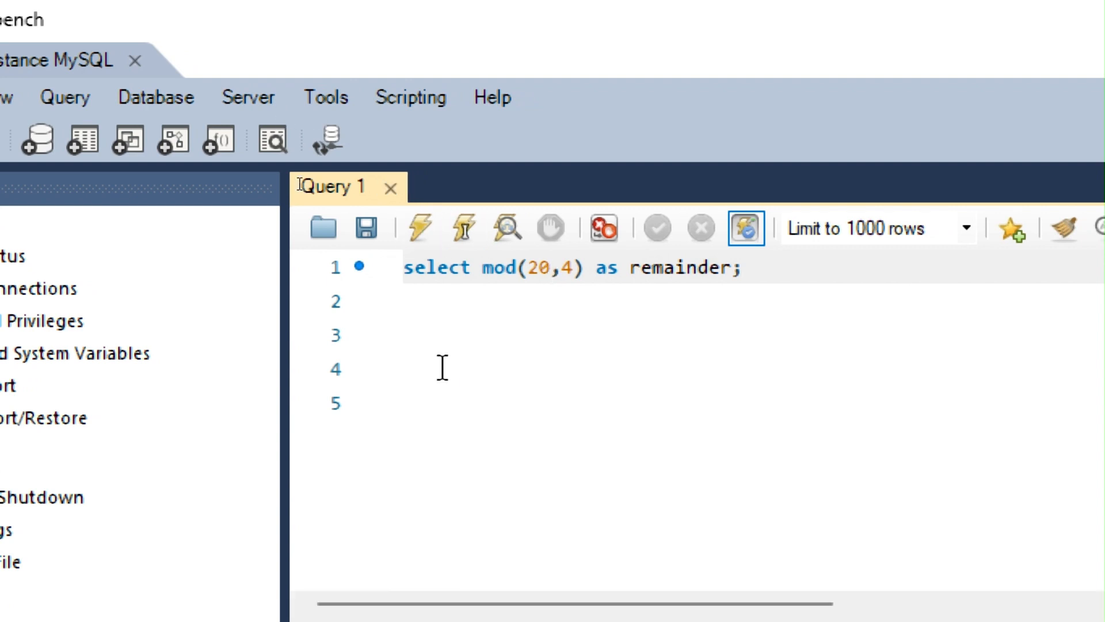
Step: Run the query "select mod(20,4) as remainder;" and close the Local instance MySQL connection
key("ctrl+Return")
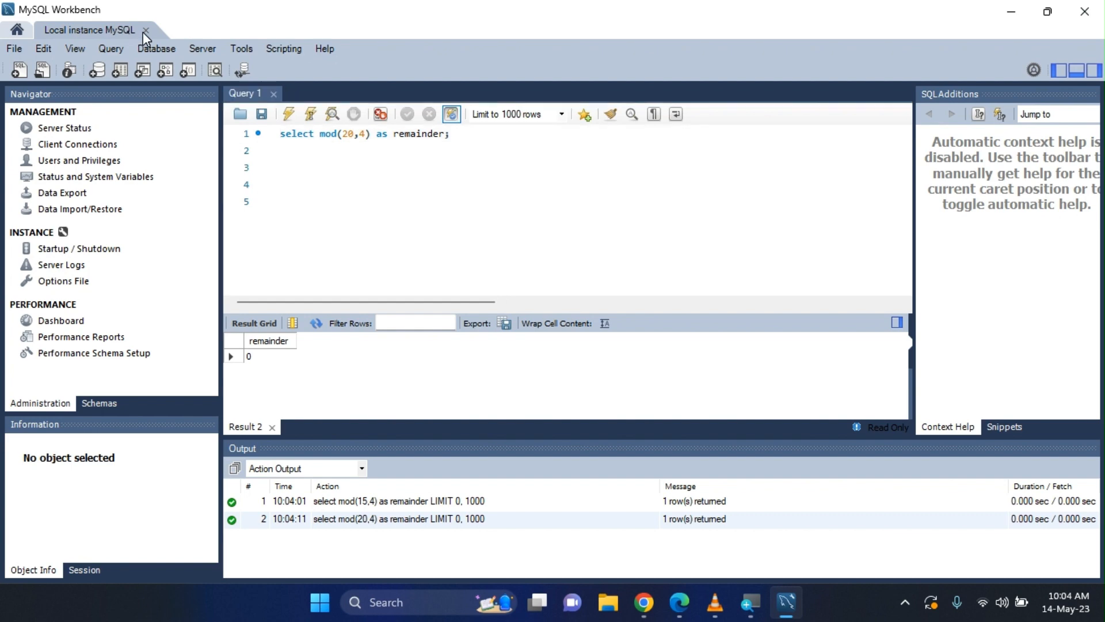
left_click(144, 31)
Step: Open the sakila_full model from the saved models to view its EER diagram
left_click(26, 143)
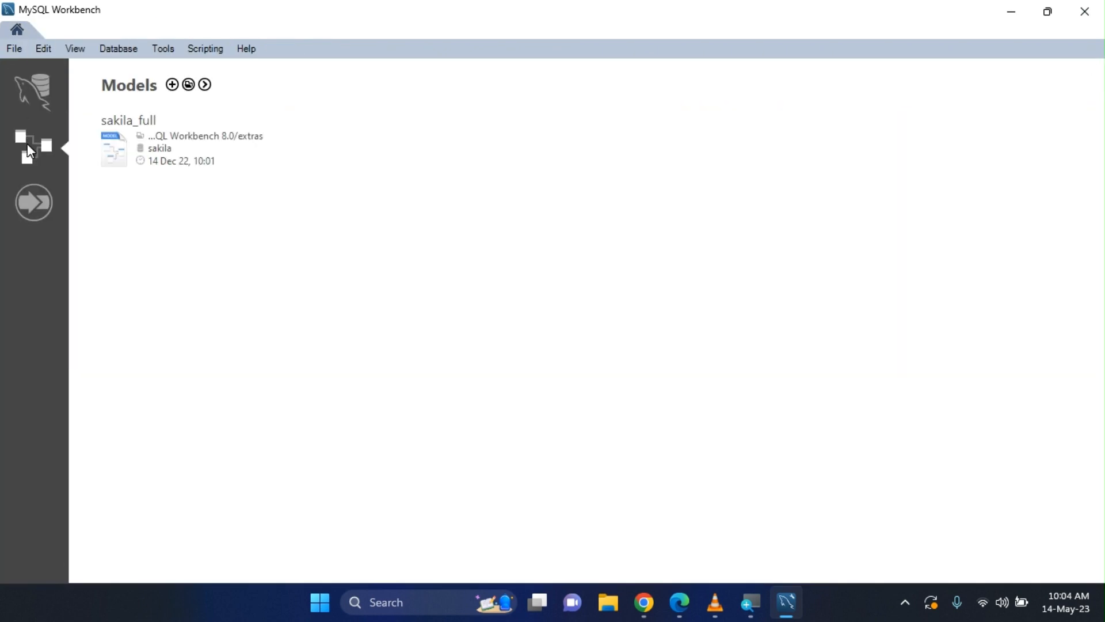
left_click(144, 151)
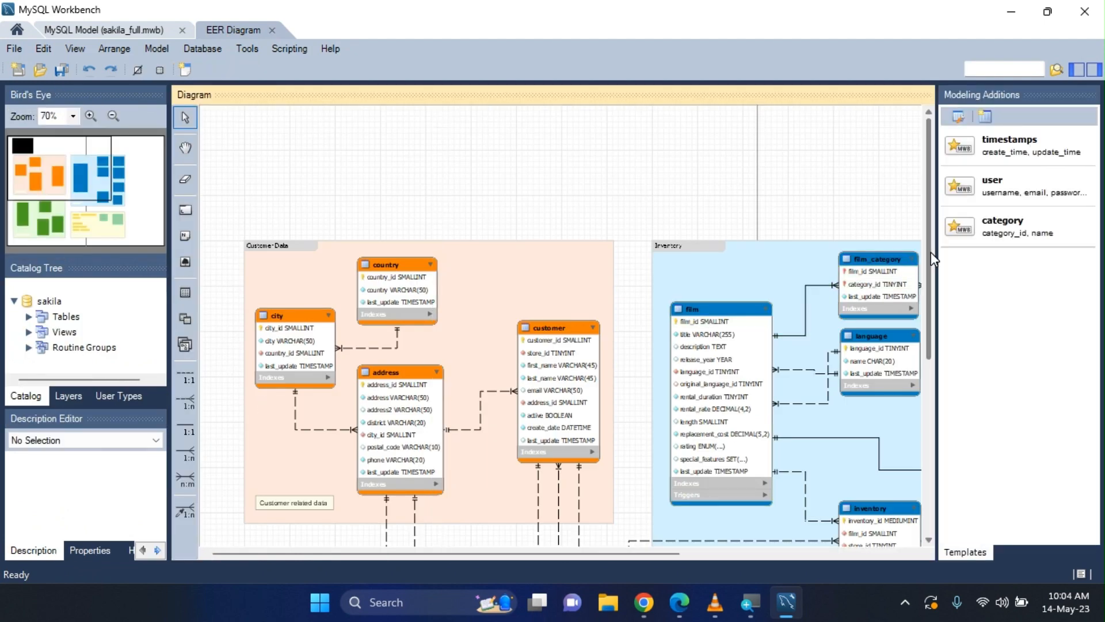
left_click_drag(934, 259, 250, 328)
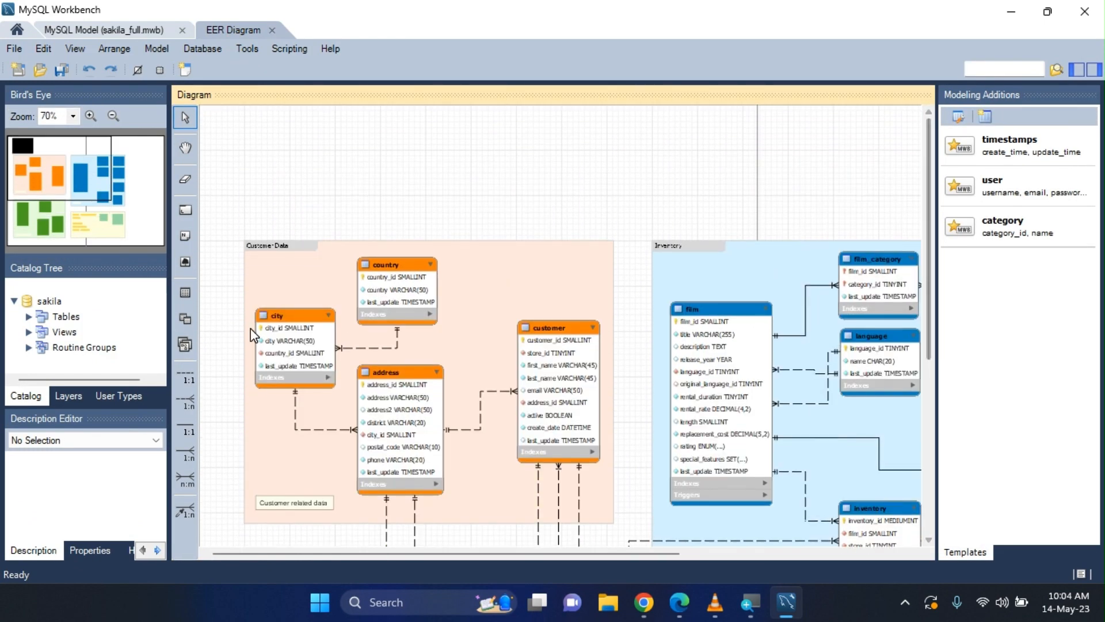
Step: Open the actor table from the sakila catalog for editing and examine its columns and the surrounding diagram
left_click(29, 317)
left_click(77, 333)
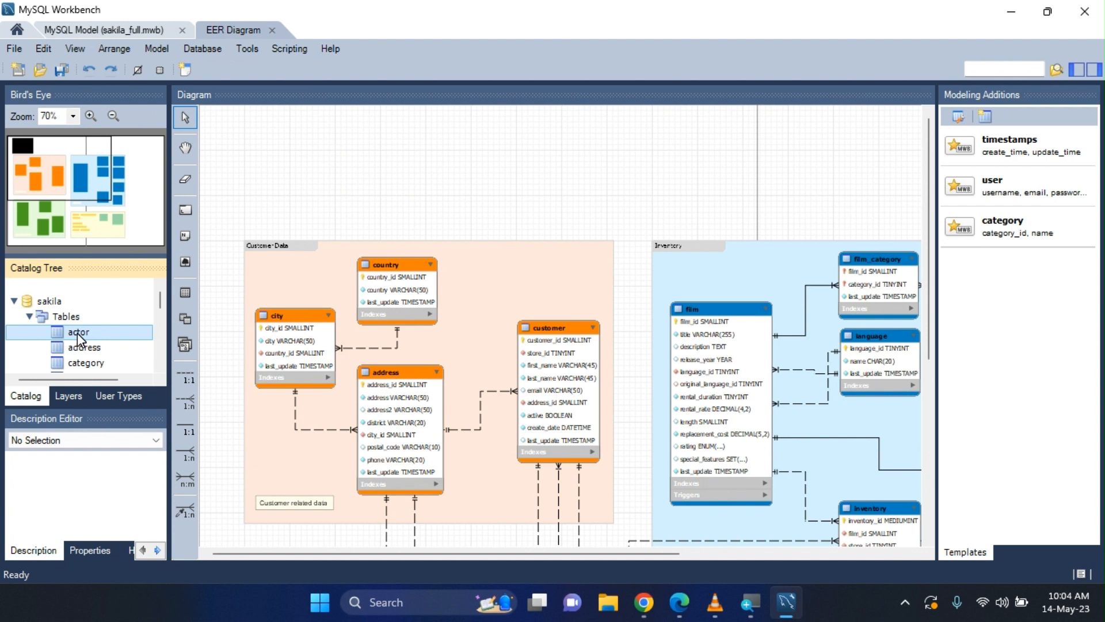
double_click(78, 333)
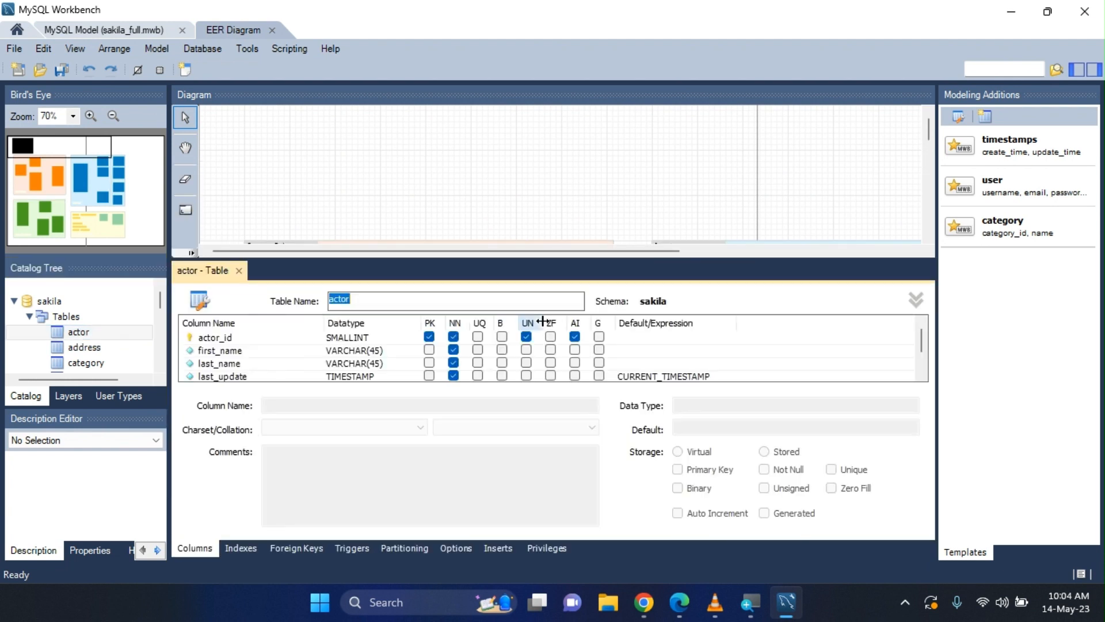
left_click(663, 339)
left_click(668, 340)
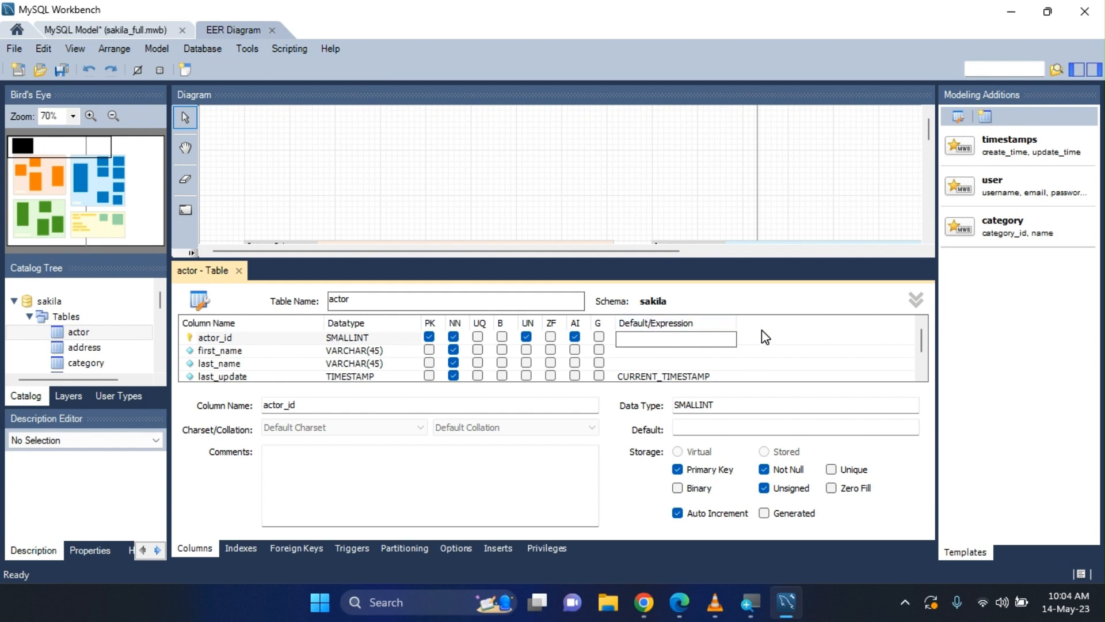
scroll(737, 206, "down", 5)
scroll(733, 199, "down", 5)
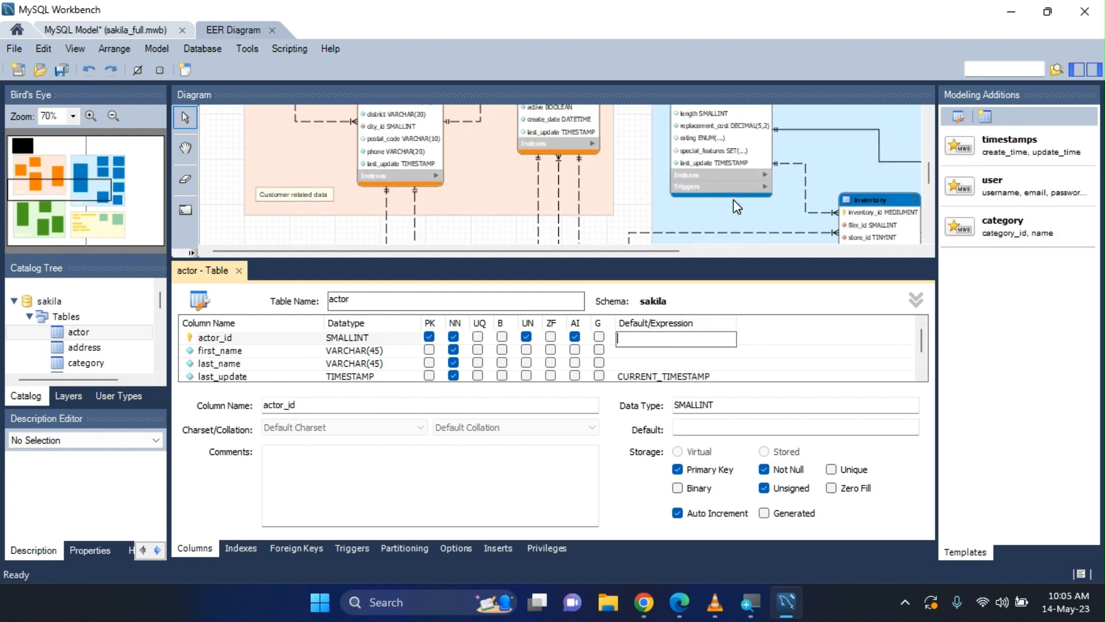
Step: Close MySQL Workbench without saving the pending changes to the sakila_full model
left_click(18, 29)
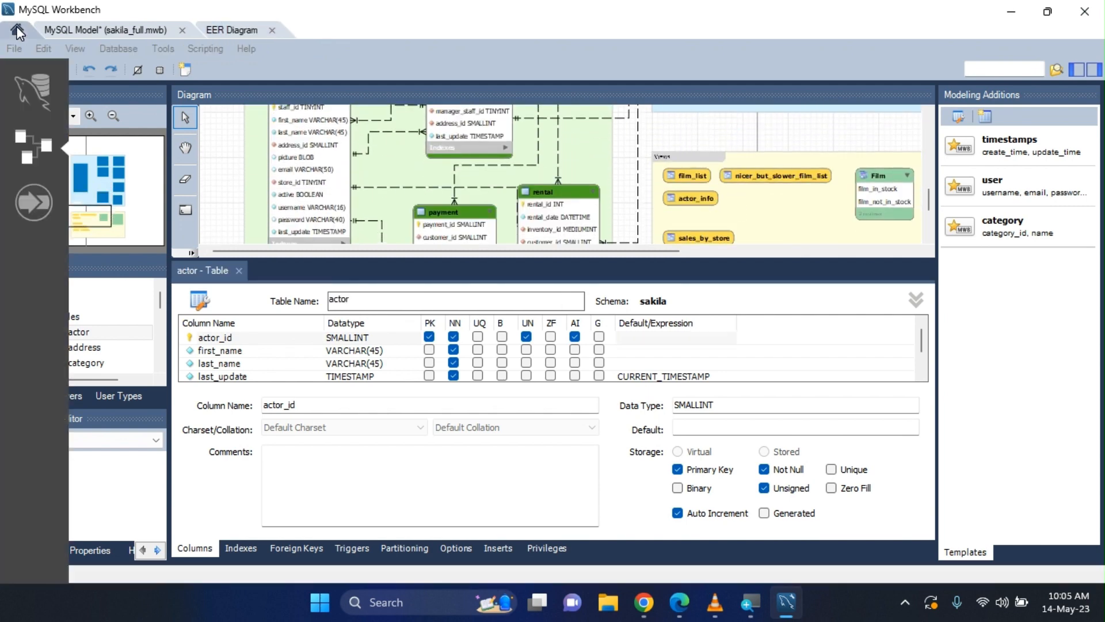
left_click(1092, 18)
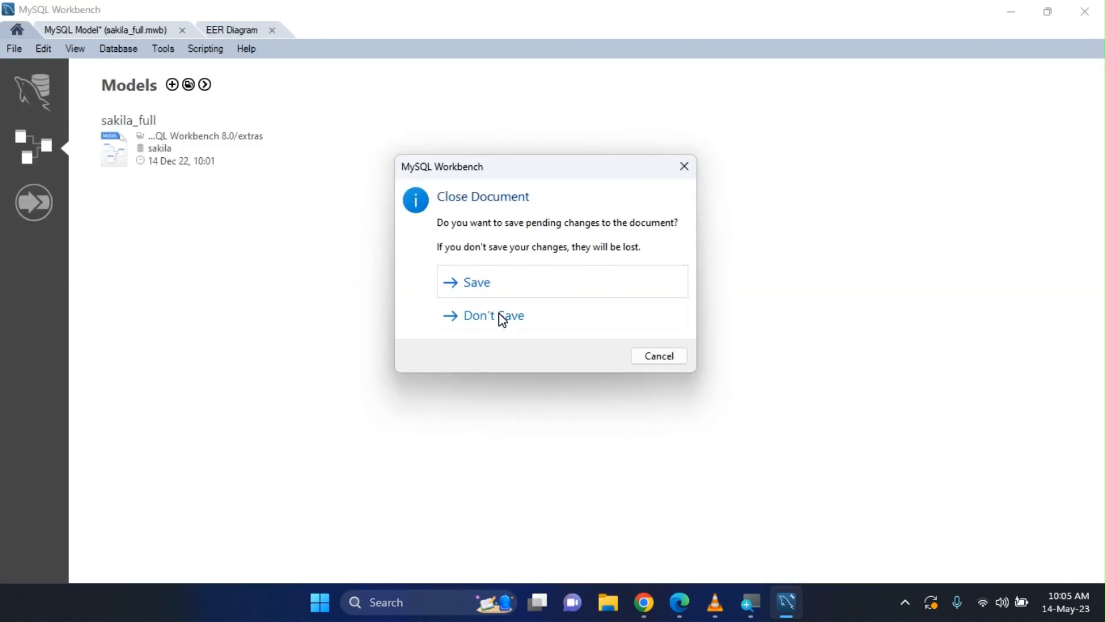
left_click(500, 314)
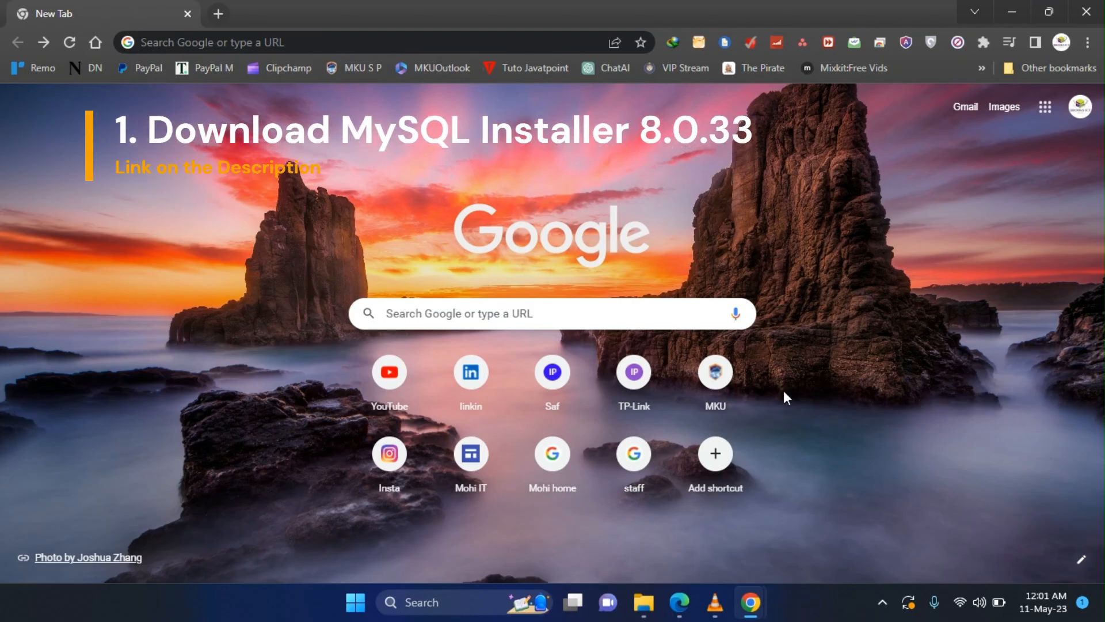
Step: In Chrome, search Google for "mysql" and open the MySQL Installer 8.0.33 result
left_click(553, 312)
type("mysql")
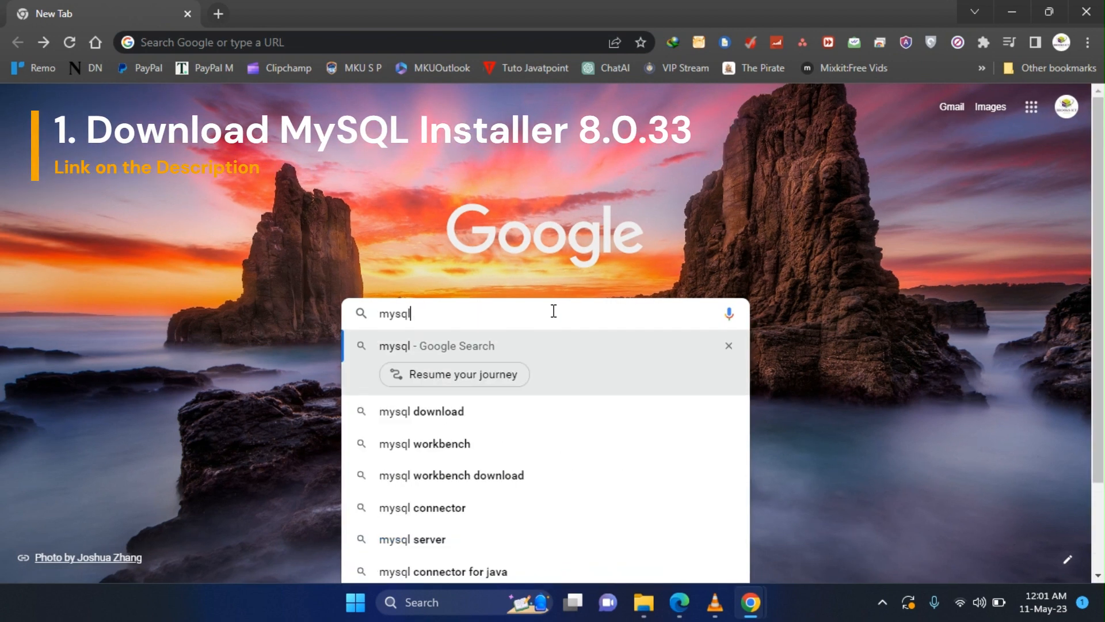
key("Return")
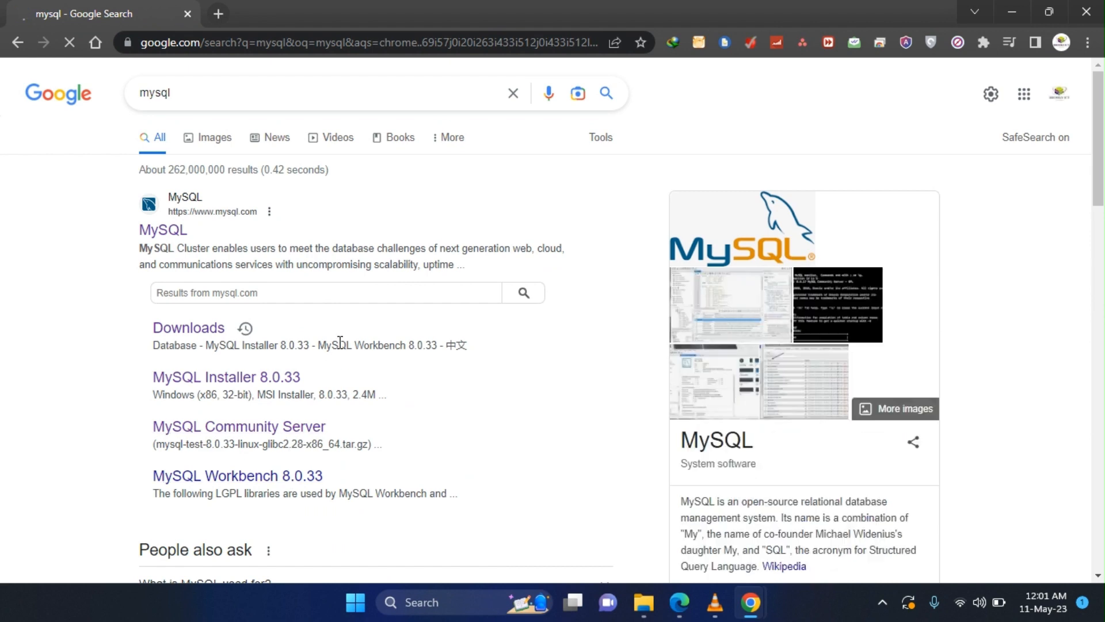
left_click(242, 377)
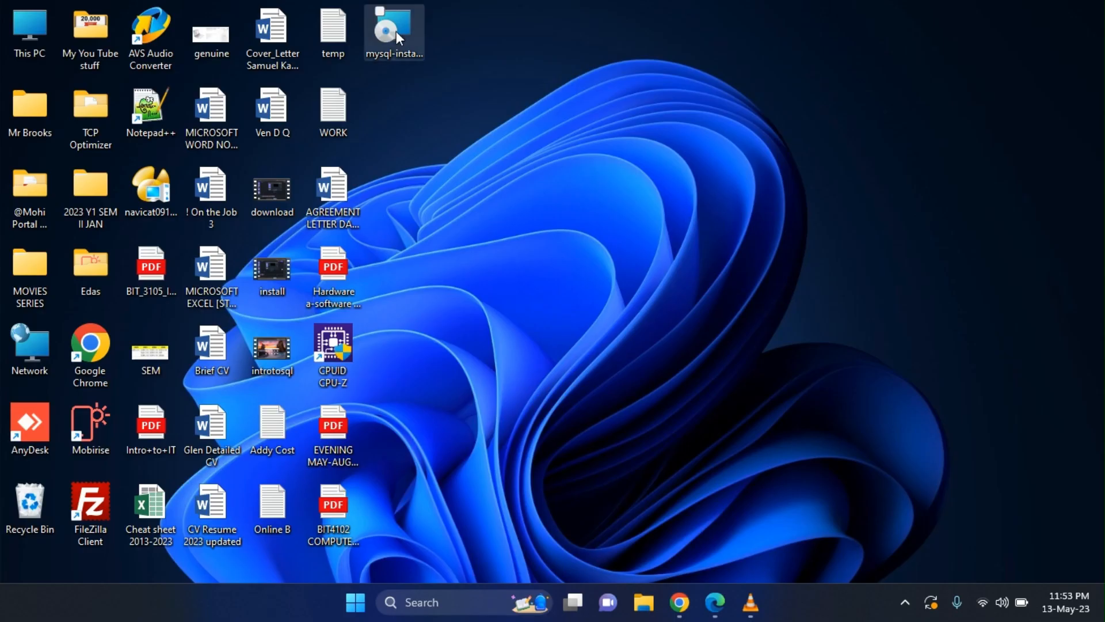
Step: Launch the MySQL installer from the desktop and accept the Developer Default setup type
double_click(396, 31)
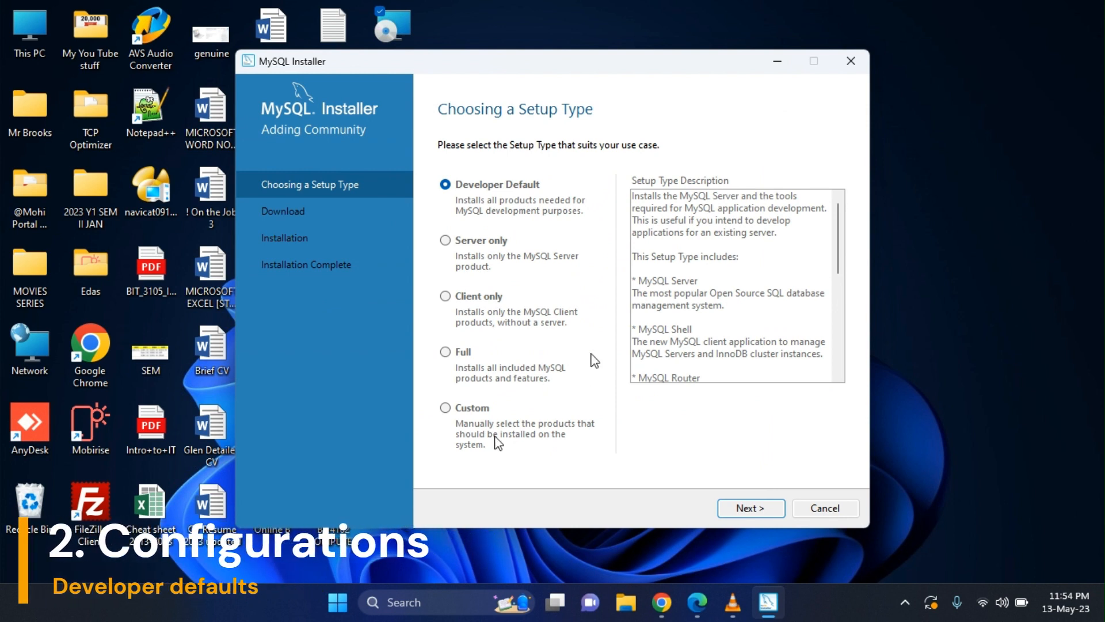
left_click(736, 509)
left_click(737, 509)
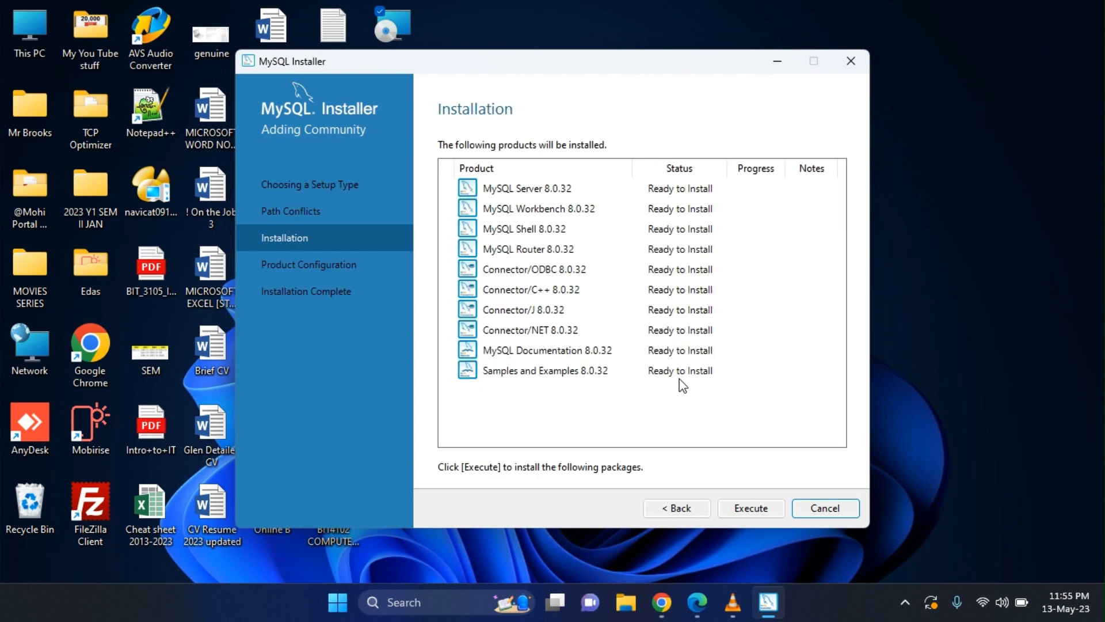
Step: Install all the listed MySQL products and proceed to the MySQL Server configuration
left_click(748, 509)
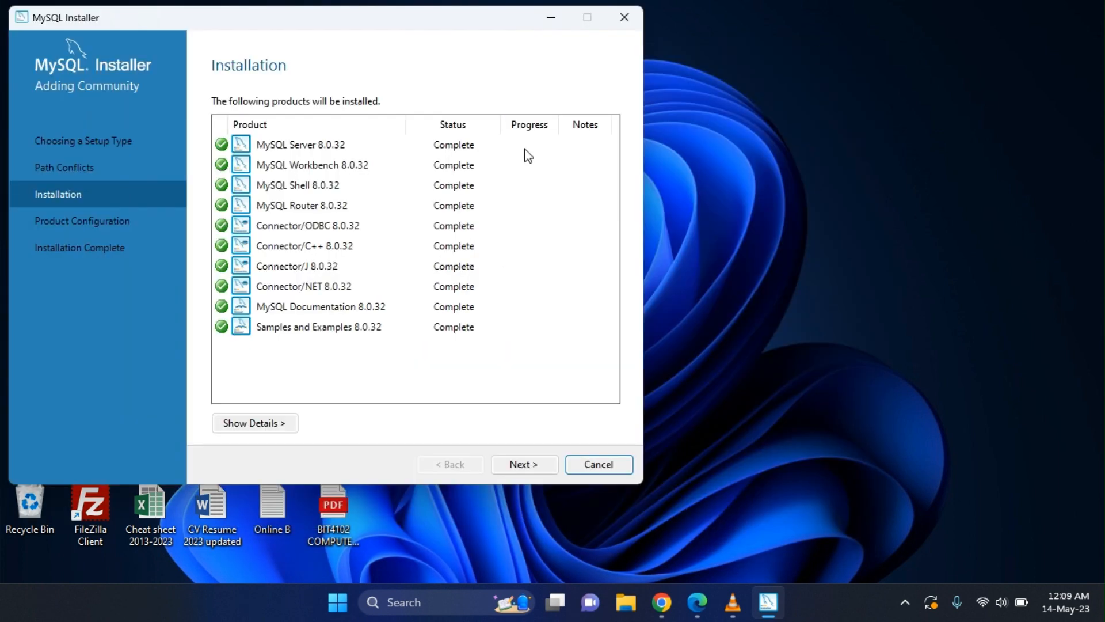
left_click(525, 467)
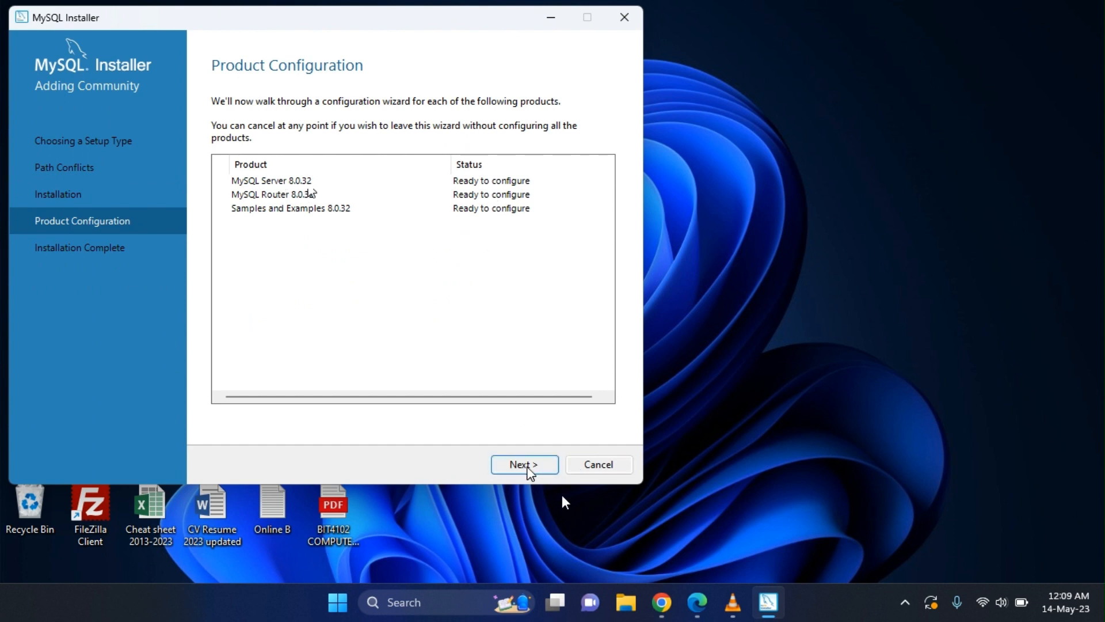
left_click(526, 465)
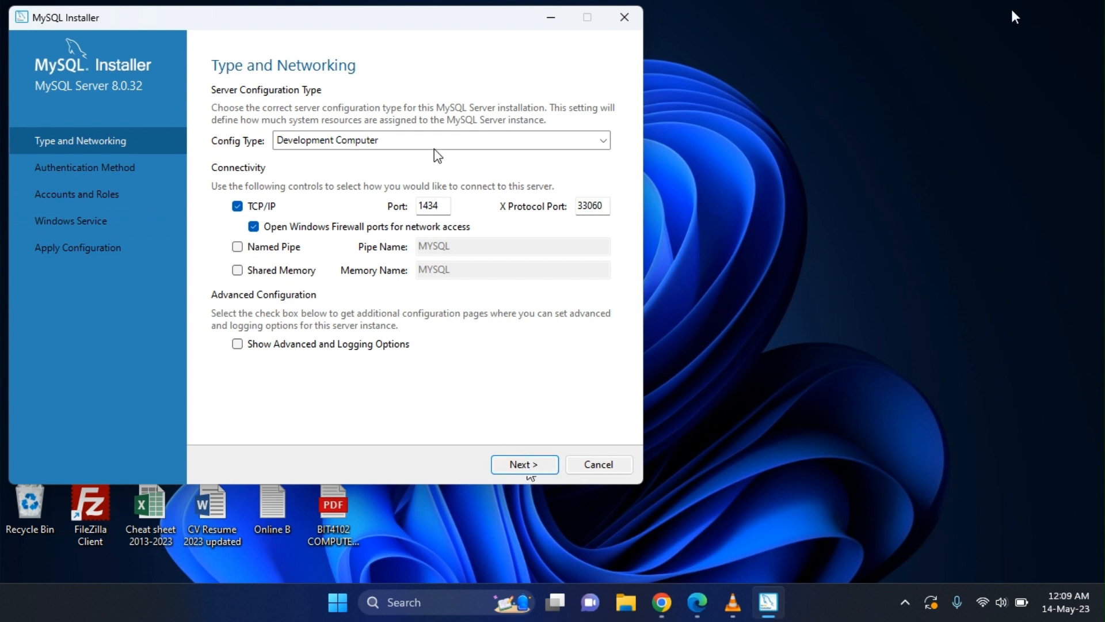
Step: Keep Development Computer as the server configuration type and choose the legacy authentication method
left_click(459, 147)
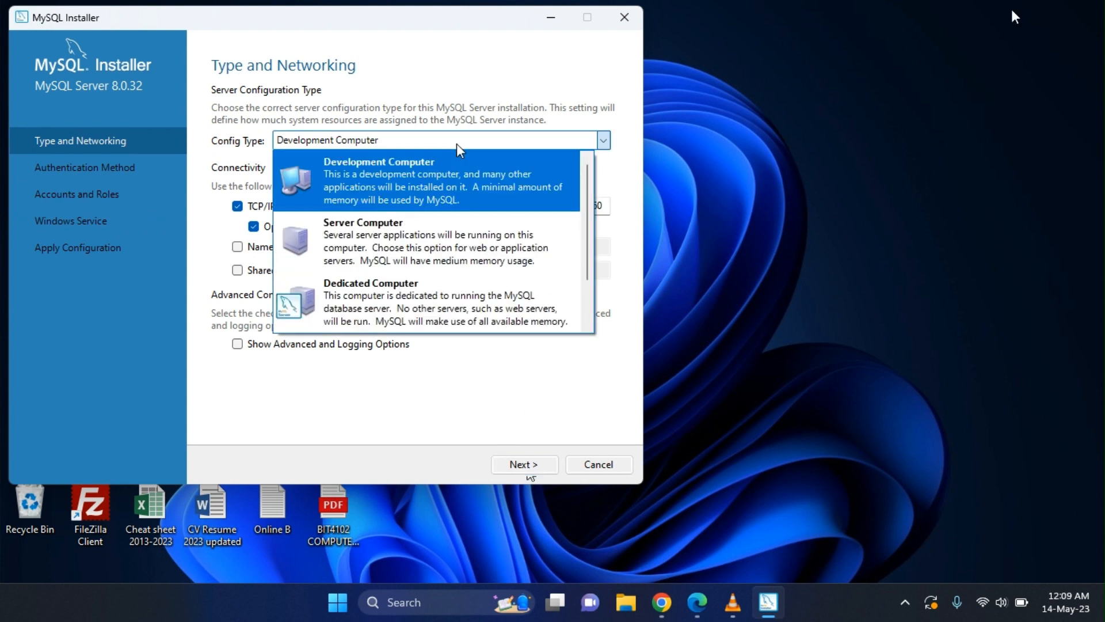
left_click(459, 146)
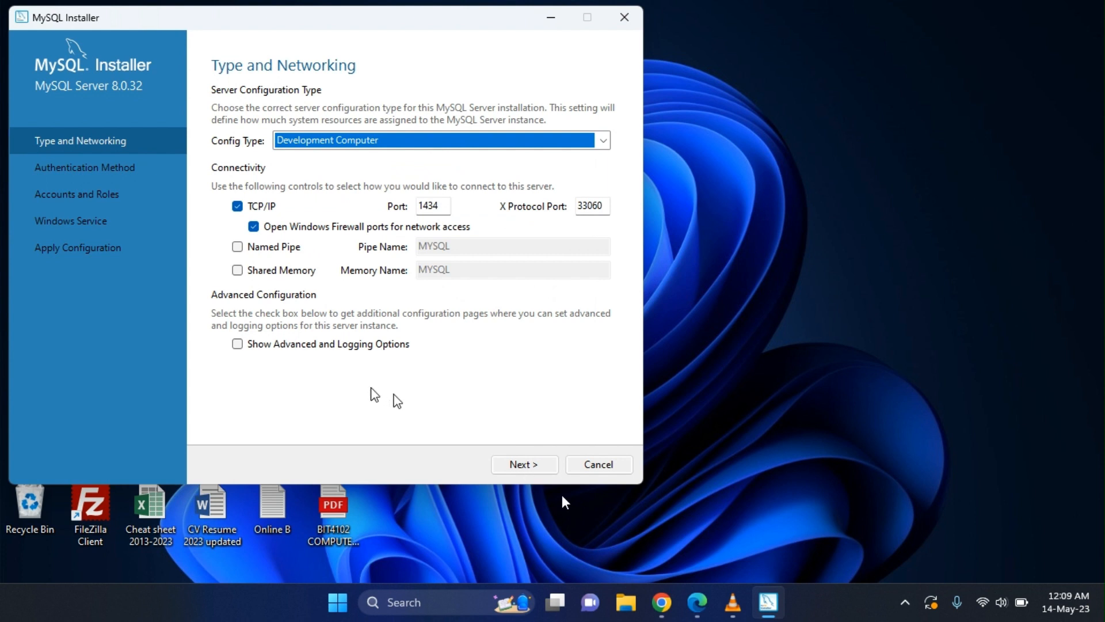
left_click(507, 467)
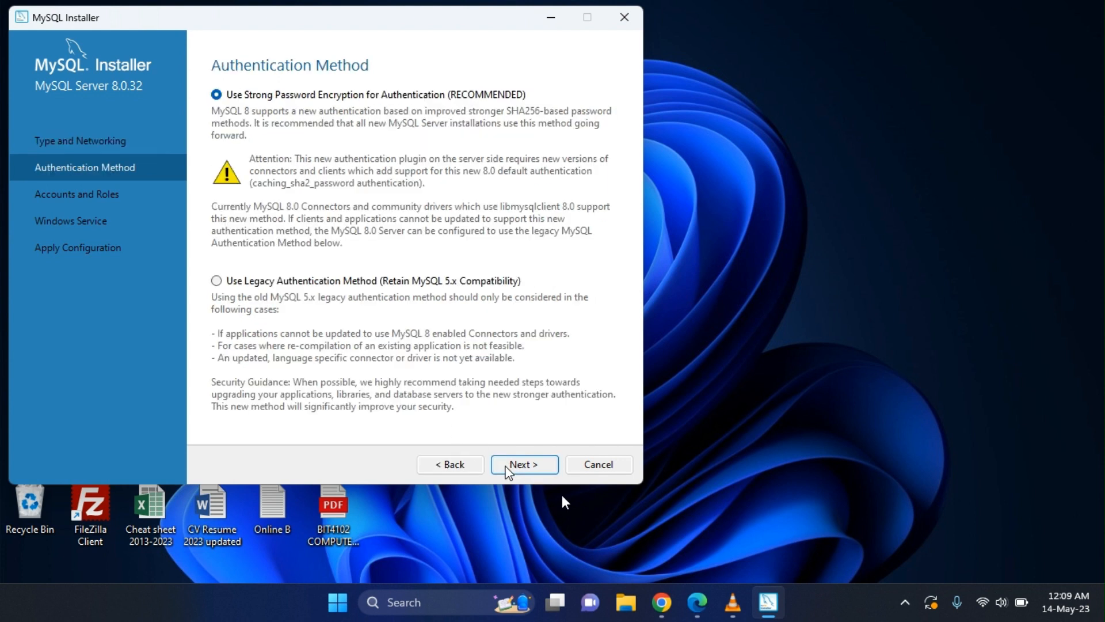
left_click(263, 282)
left_click(515, 464)
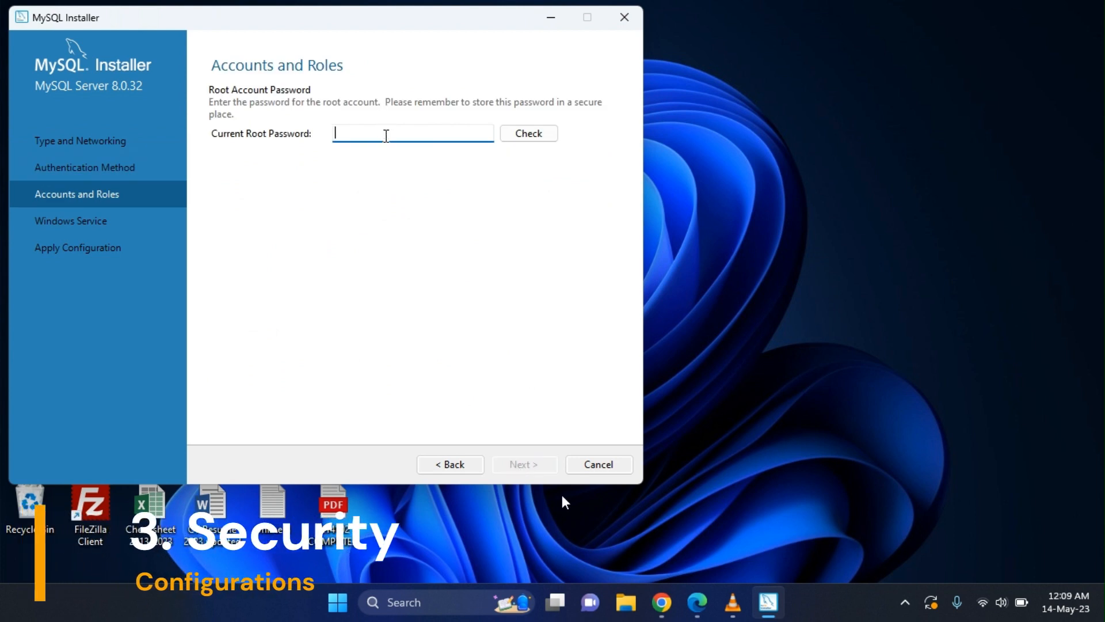
Step: Enter the current root password, check it, and continue to the Windows service settings
type("r")
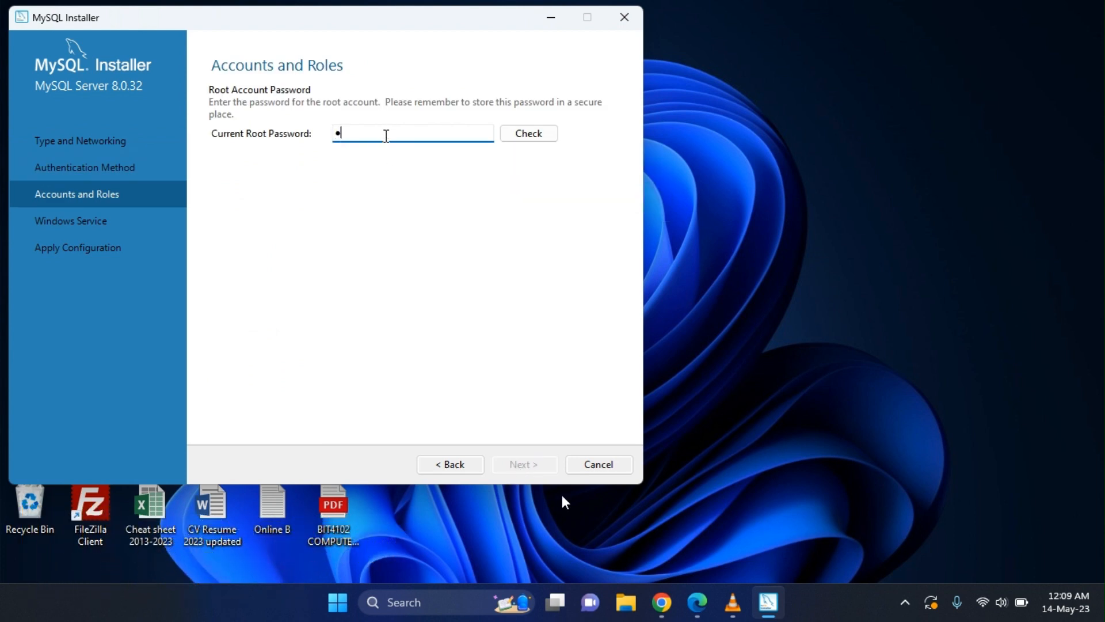
type("•••••••••")
left_click(528, 130)
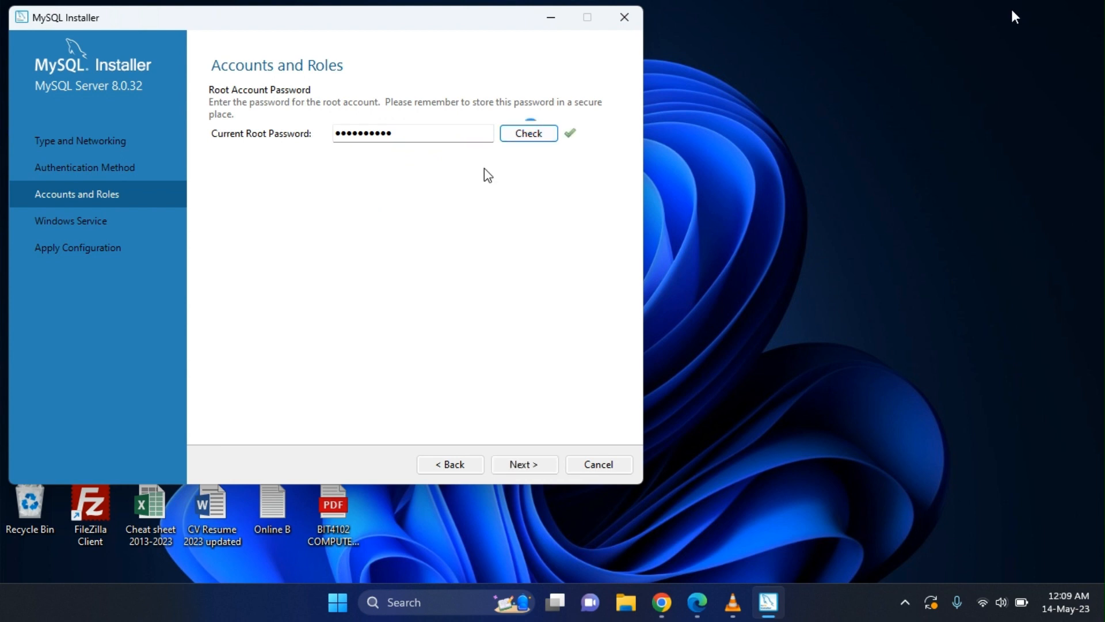
left_click(523, 466)
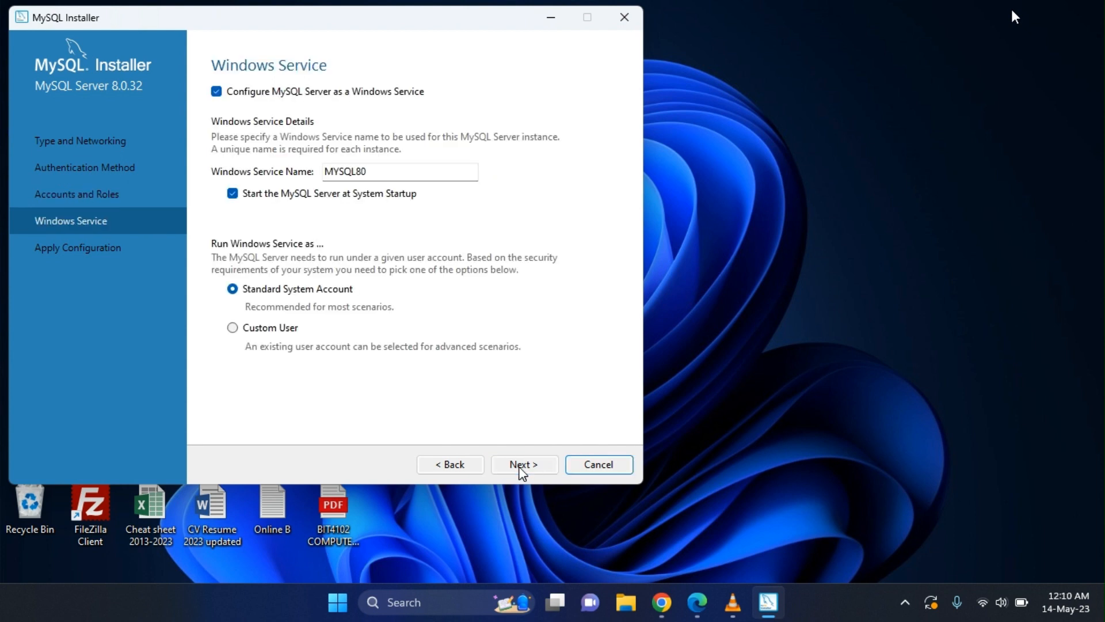
Step: Accept the MYSQL80 Windows service settings, apply the MySQL Server configuration and finish it
left_click(523, 467)
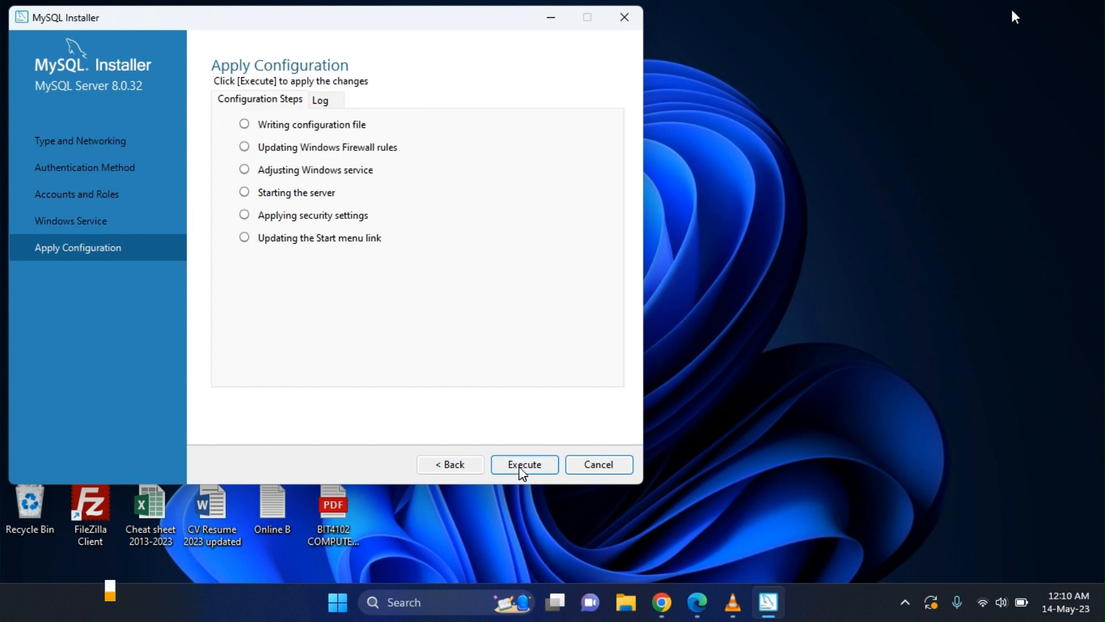
left_click(522, 466)
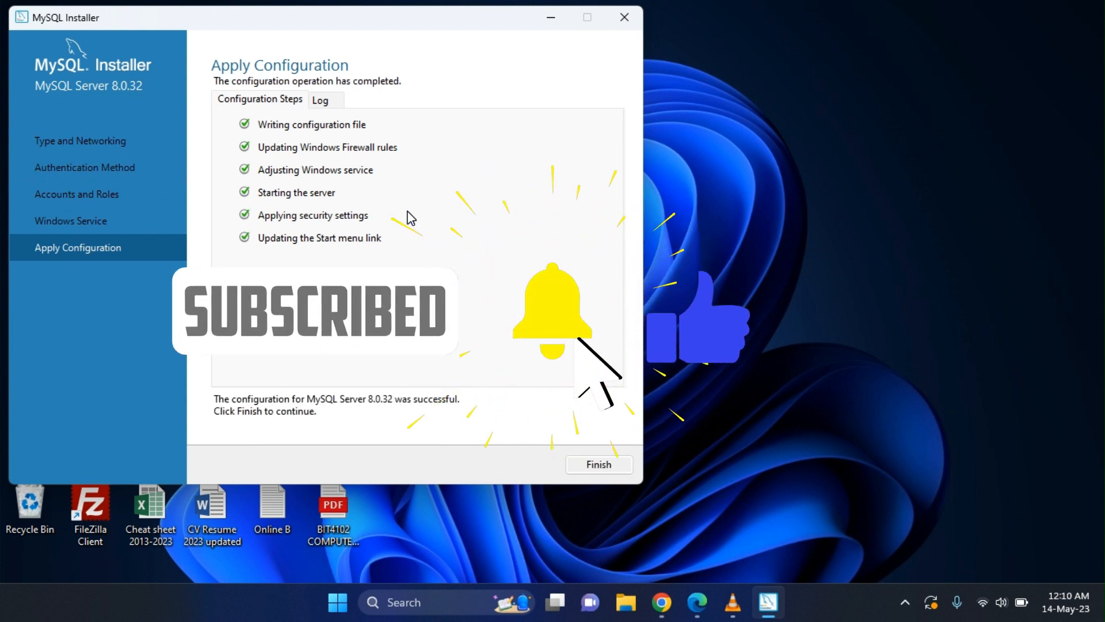
left_click(585, 467)
Step: Enter the root account password for the sample schemas, check the server connection and continue
left_click(521, 465)
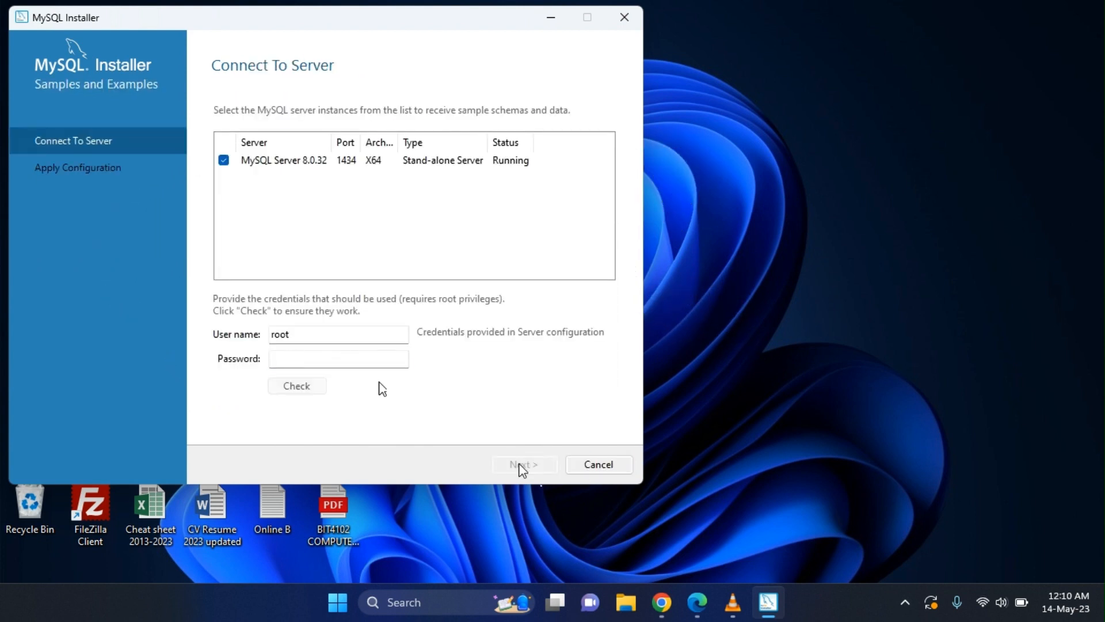
type("•••••••••")
left_click(313, 387)
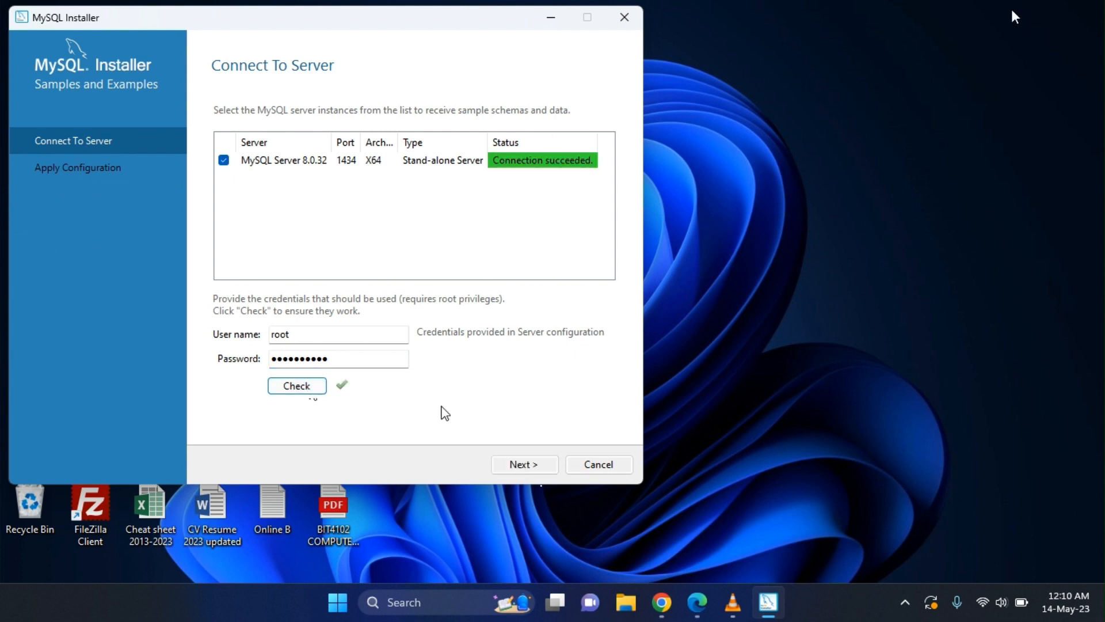
left_click(520, 466)
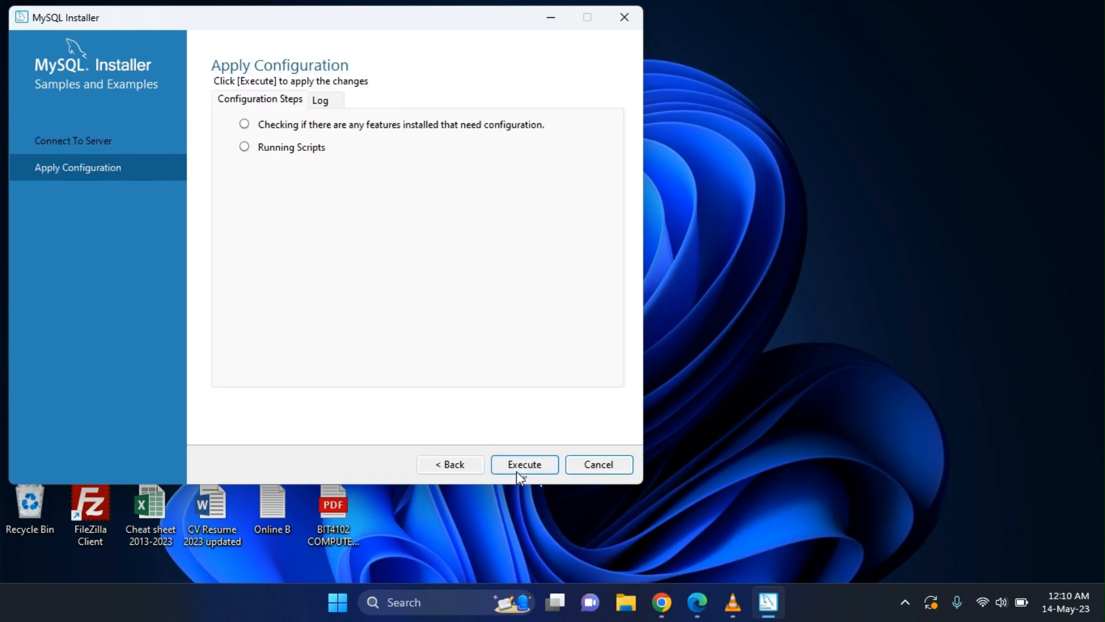
Step: Apply the Samples and Examples configuration and finish the installer with MySQL Workbench and MySQL Shell set to start
left_click(517, 467)
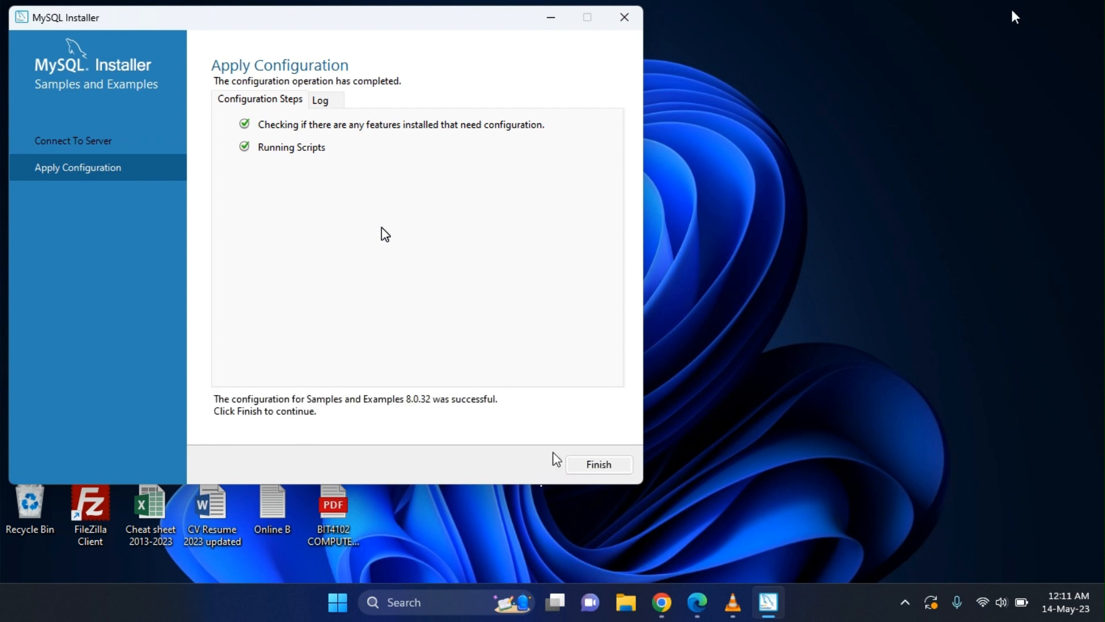
left_click(590, 471)
left_click(524, 464)
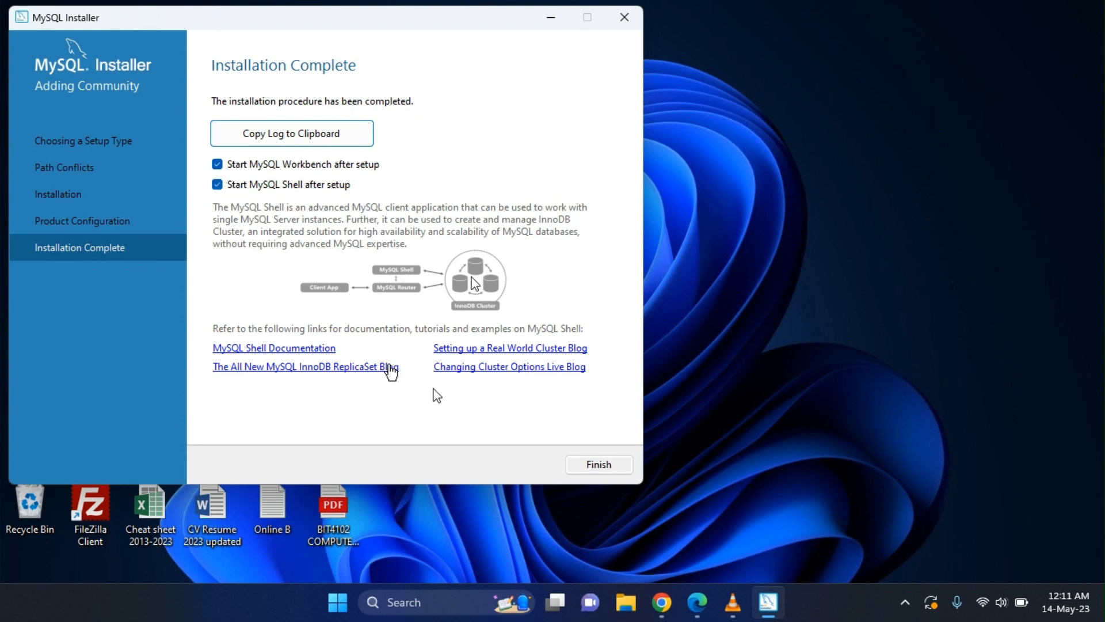
left_click(598, 468)
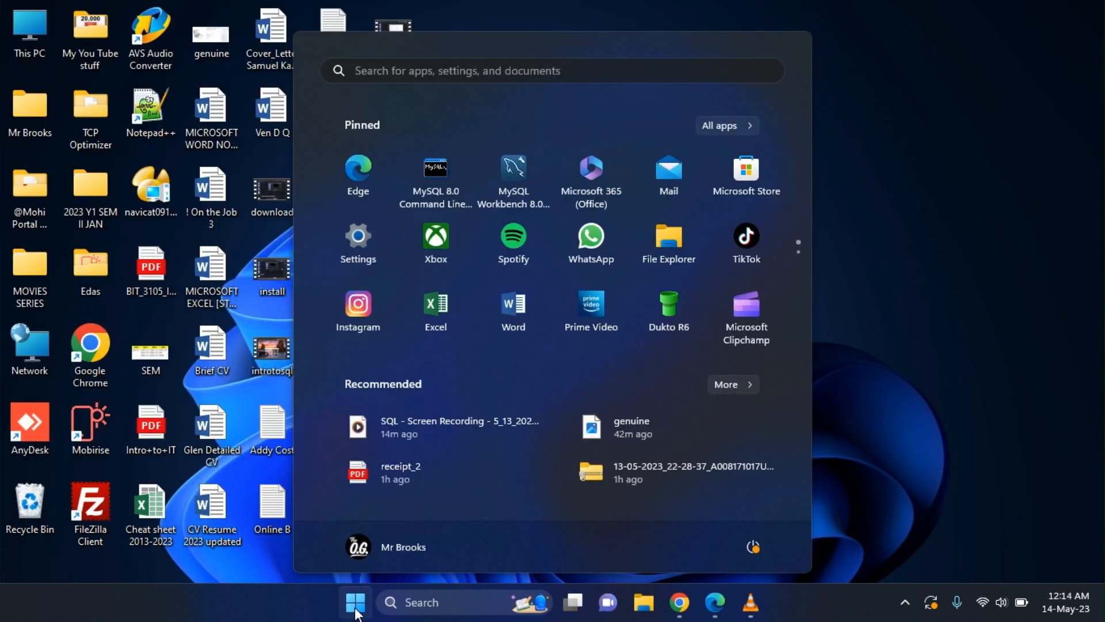
Step: Open the MySQL 8.0 Command Line Client in a maximized window and log in with the account password
left_click(437, 173)
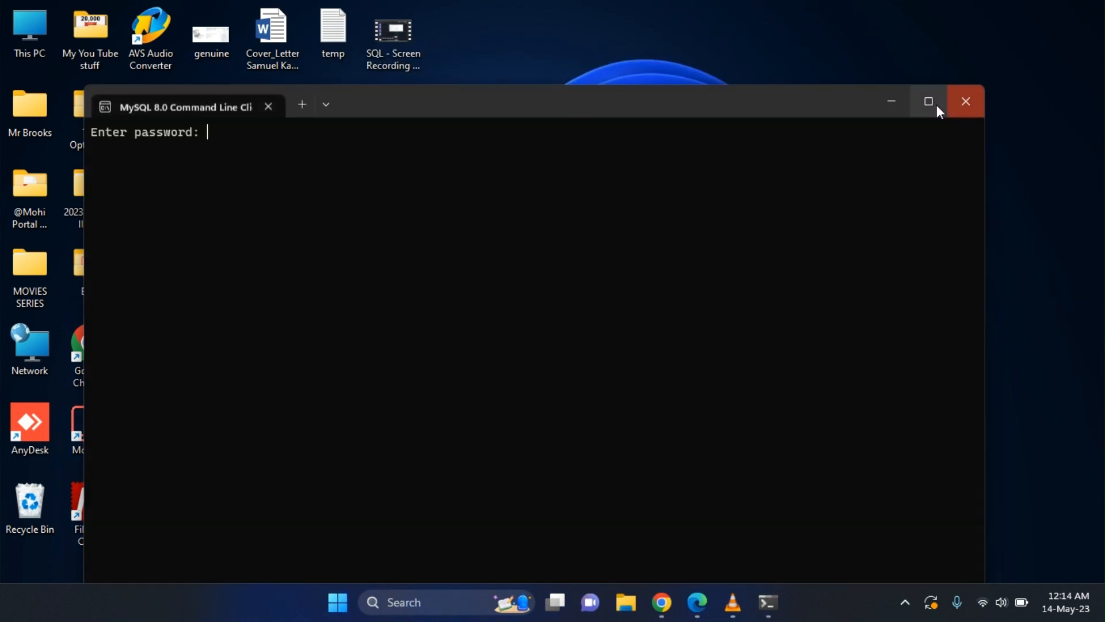
left_click(932, 104)
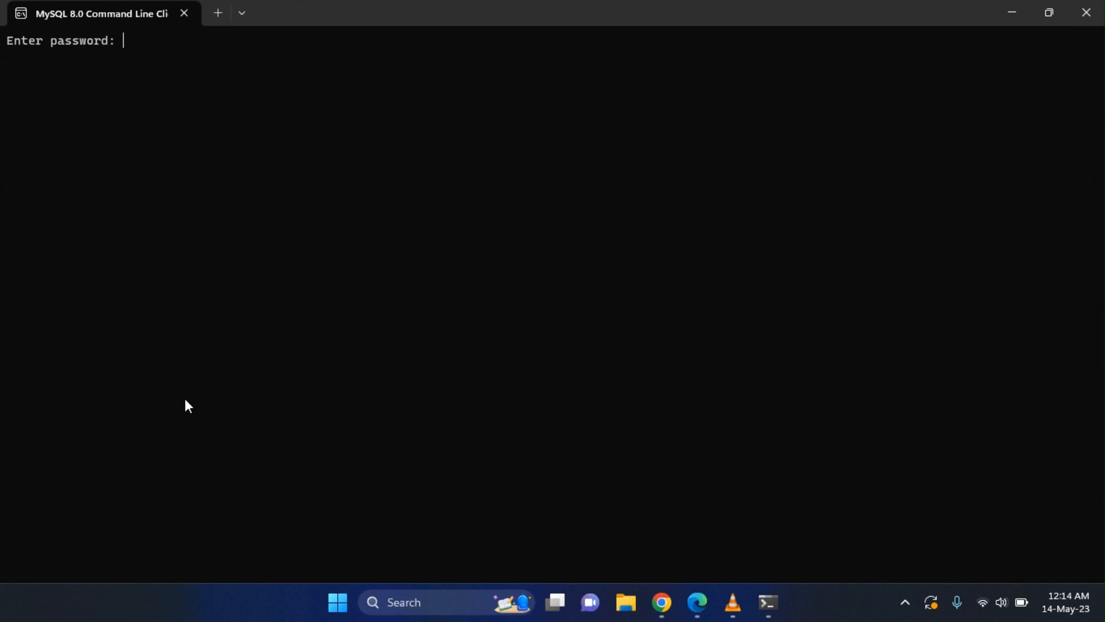
type("**********")
key("Return")
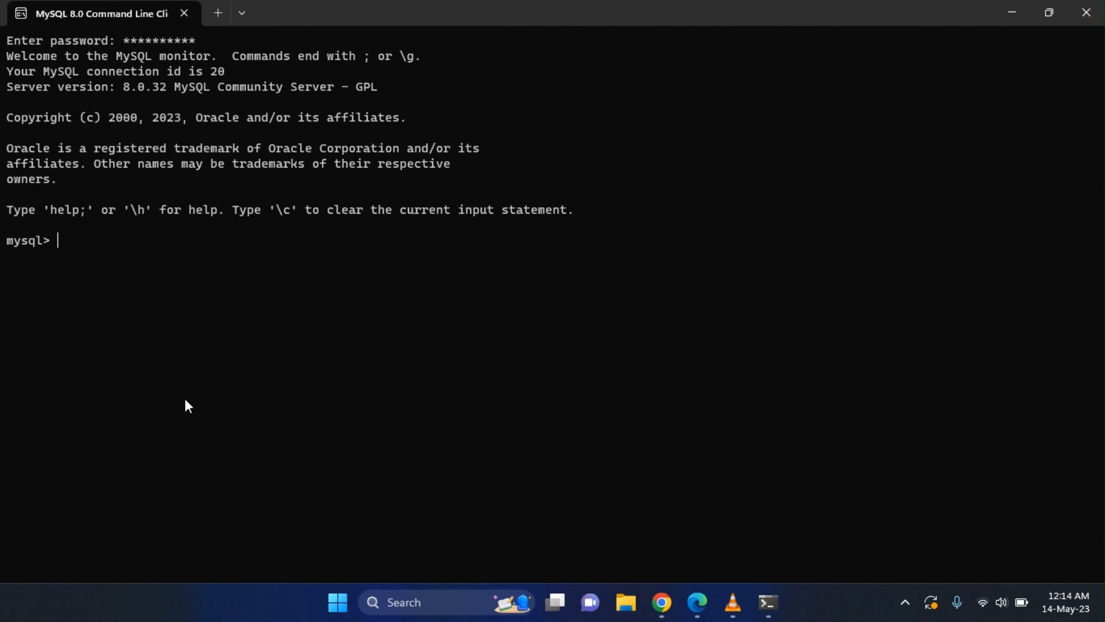
Step: List the server's databases with the command "show databases;"
type("show databases;")
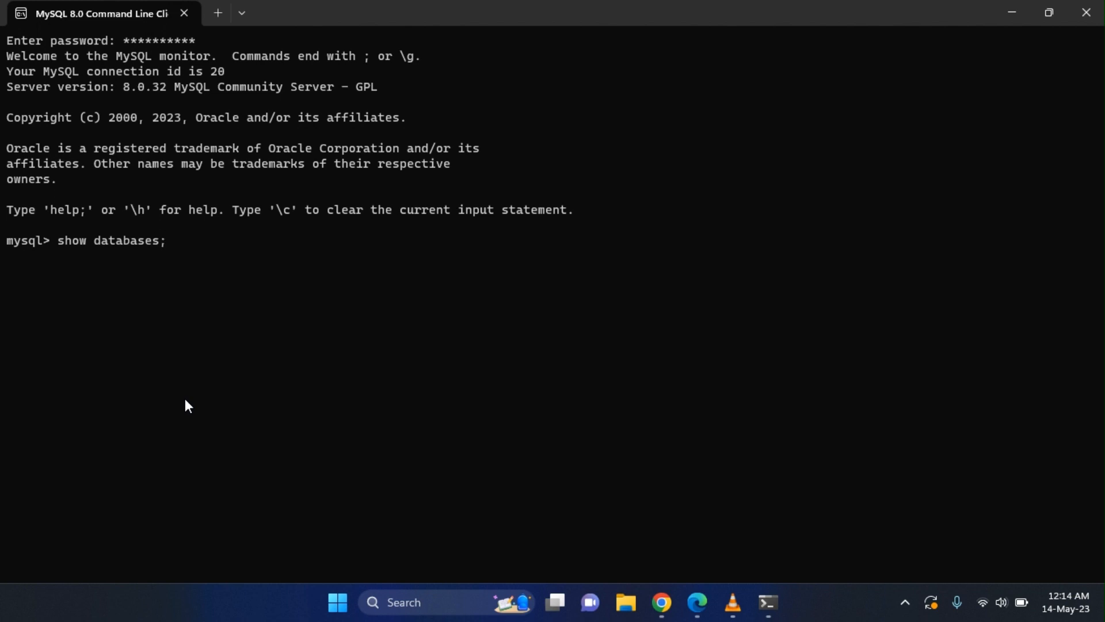
key("Return")
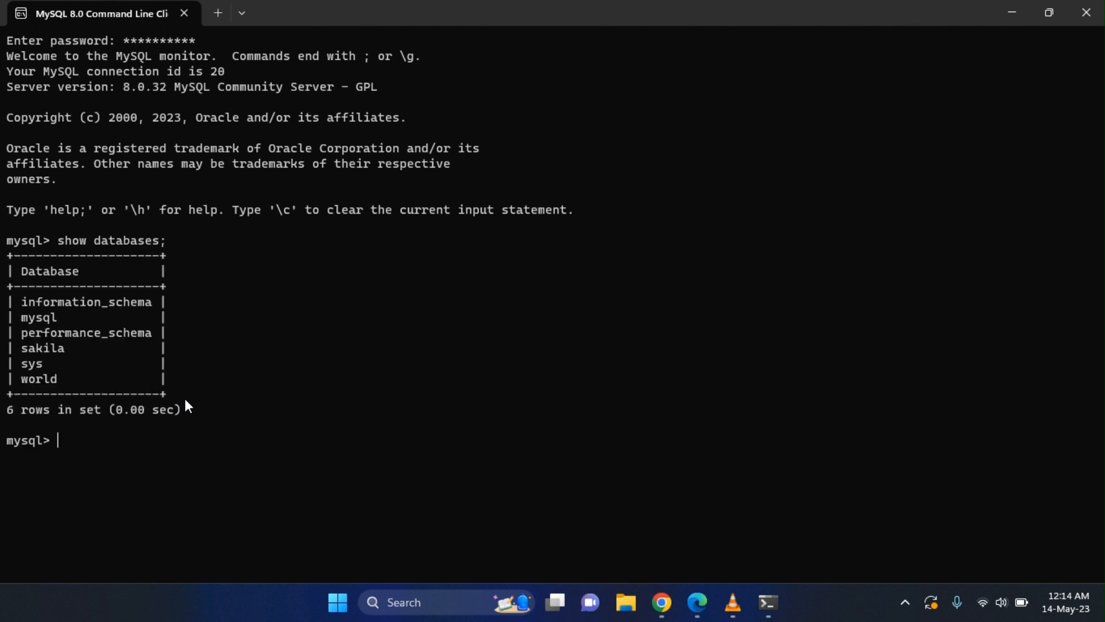